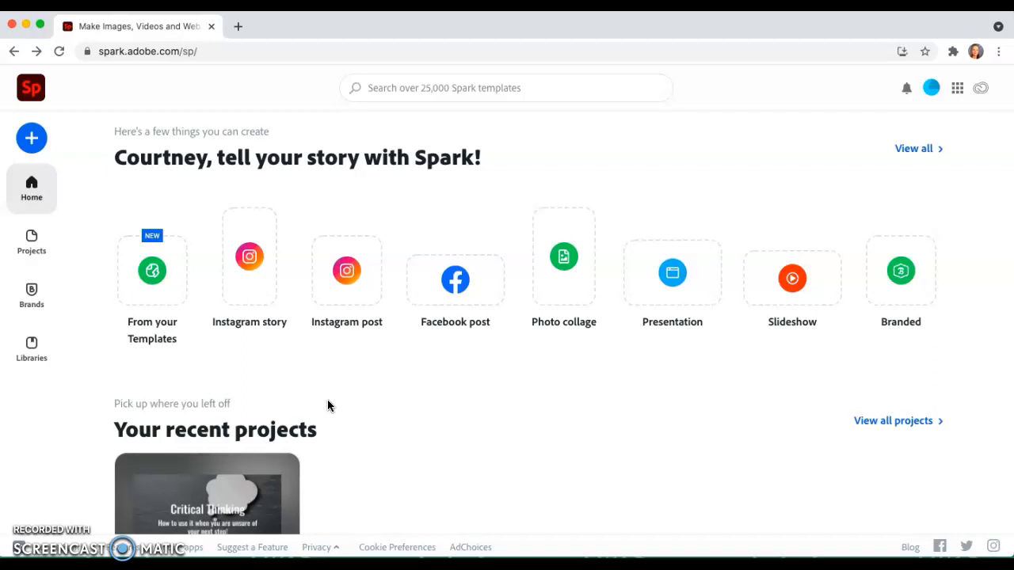
Step: Look over the home page's project types, recent projects and starter templates
scroll(329, 406, "down", 1)
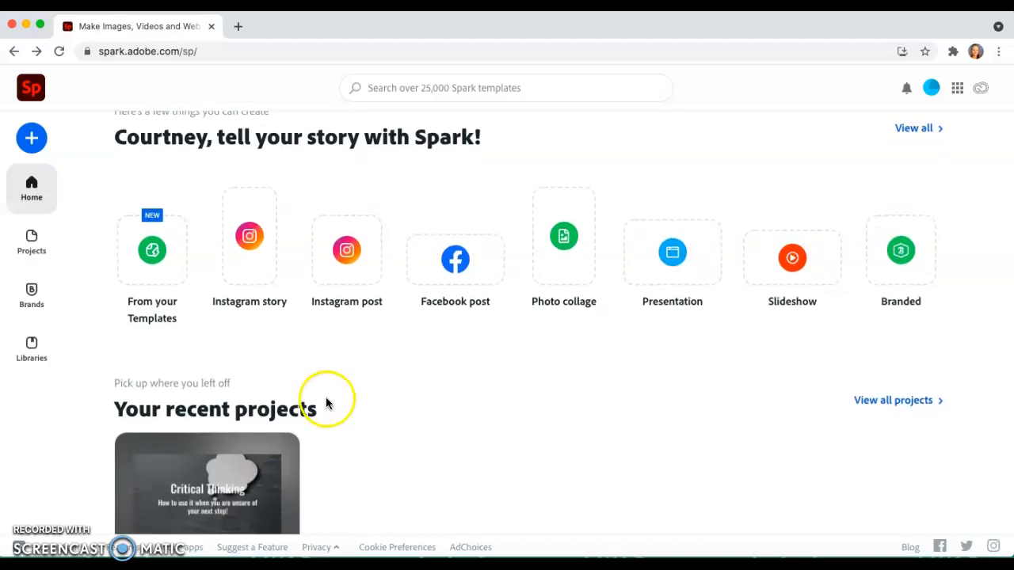
scroll(325, 398, "down", 2)
scroll(237, 441, "down", 3)
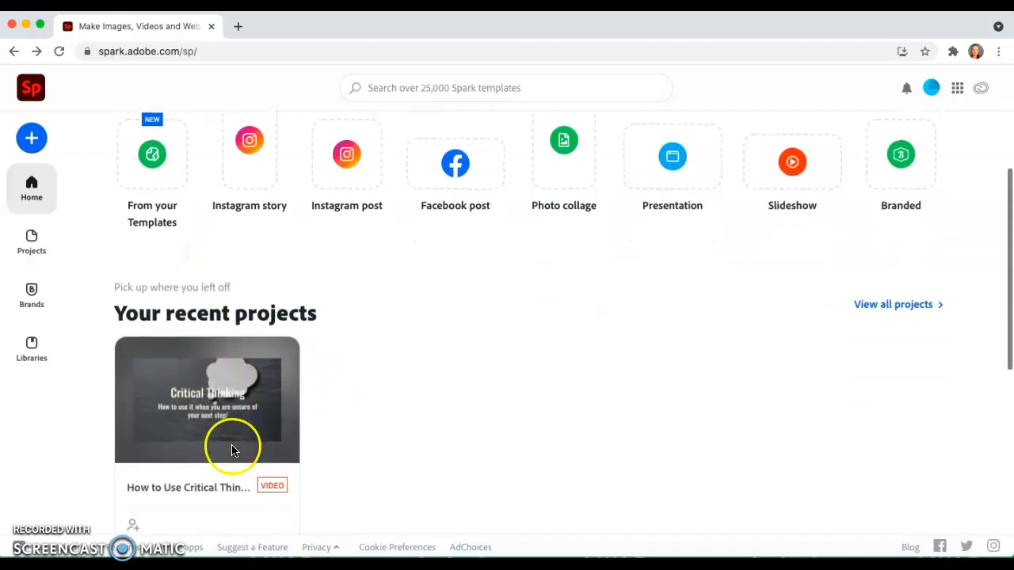
scroll(316, 452, "up", 2)
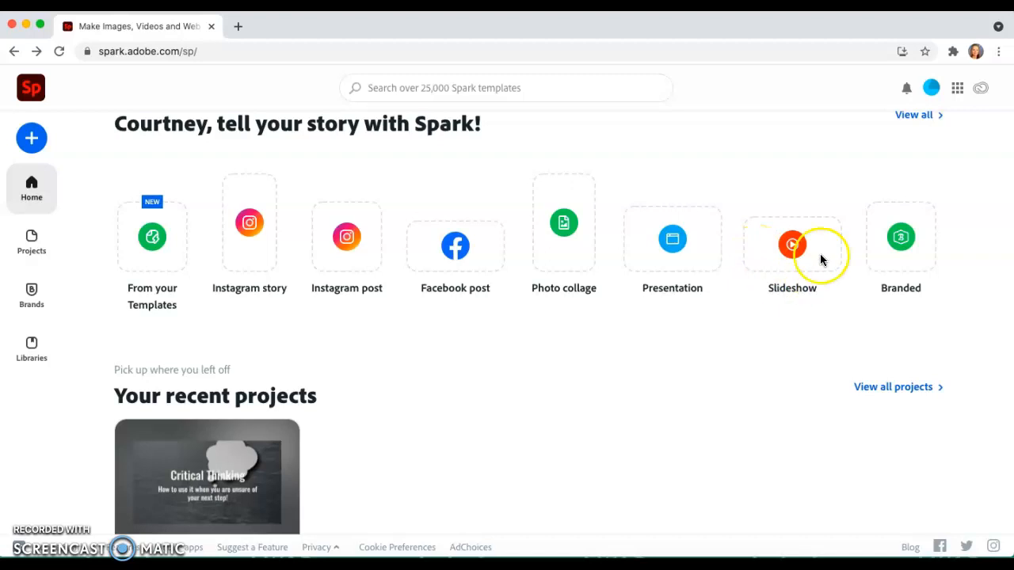
left_click(984, 242)
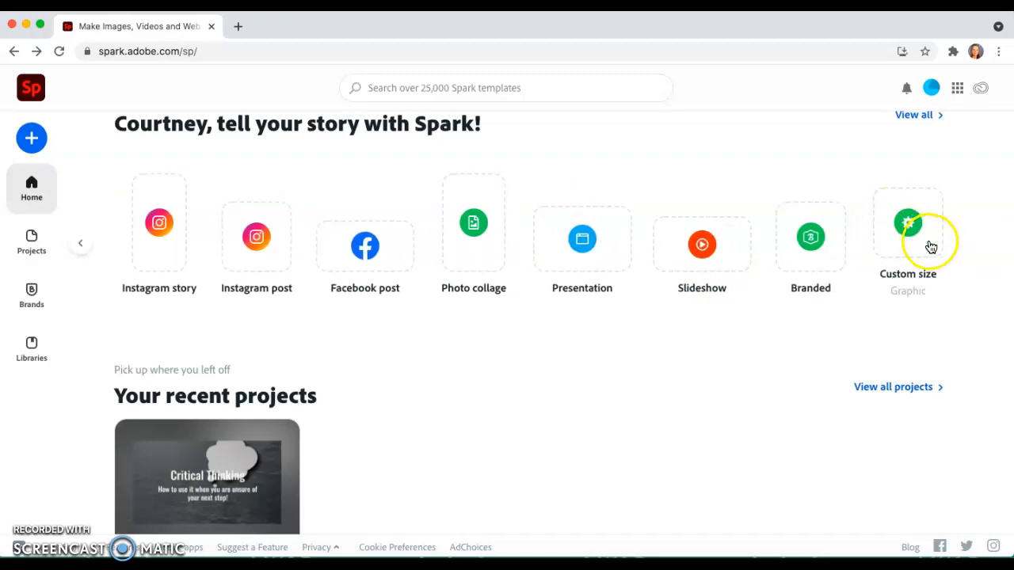
scroll(822, 348, "down", 3)
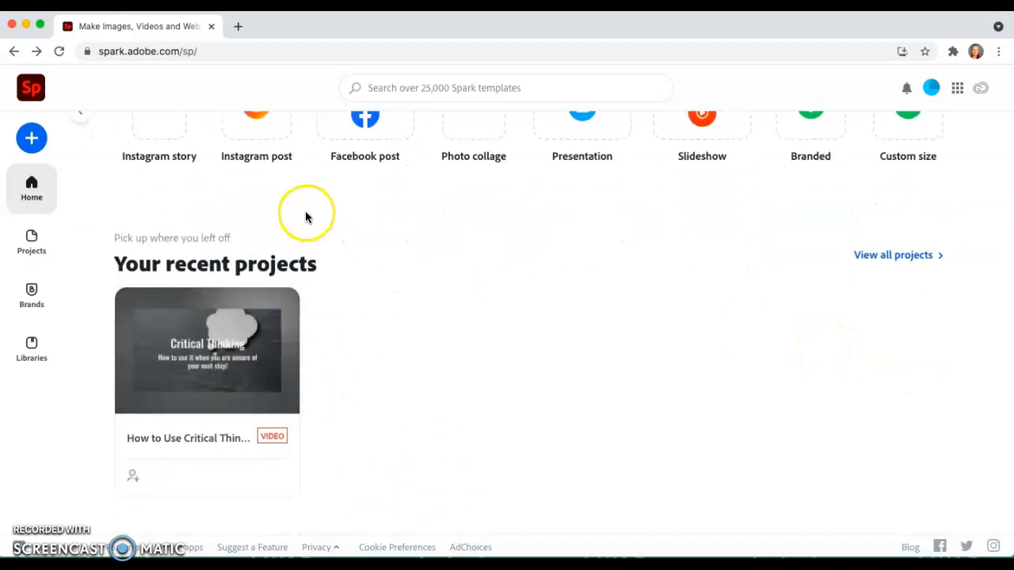
scroll(445, 388, "down", 5)
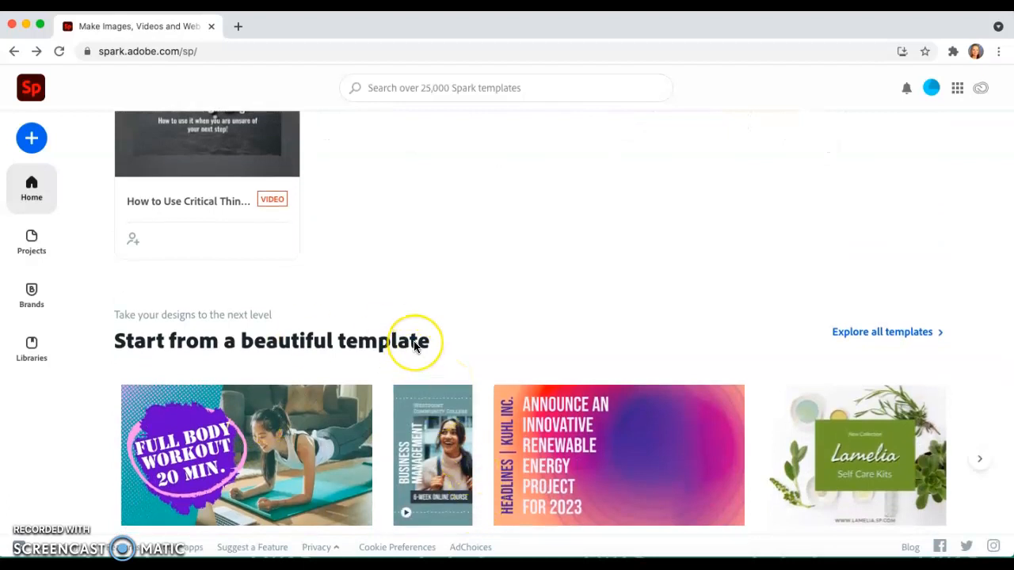
scroll(413, 344, "down", 1)
scroll(414, 346, "up", 10)
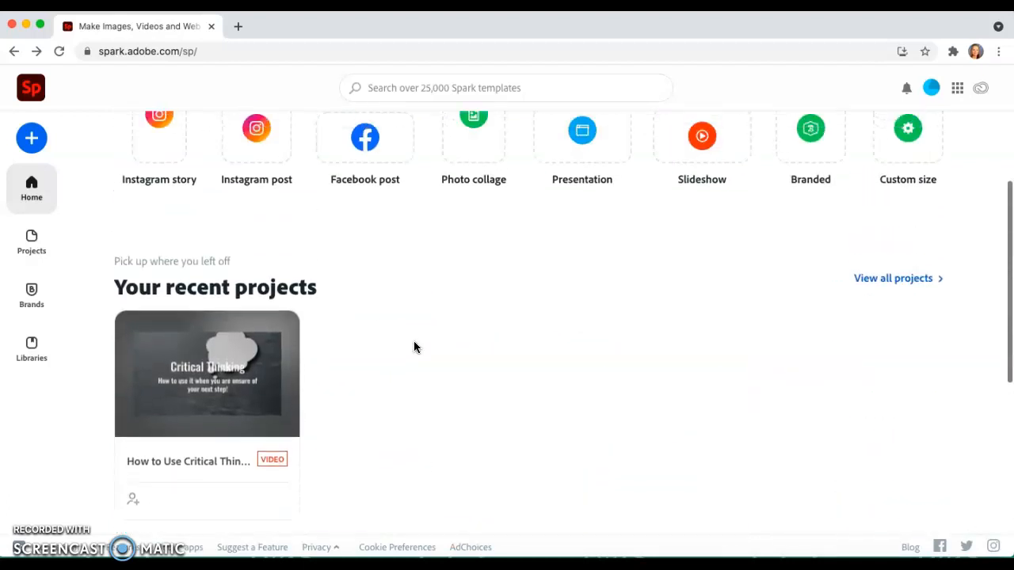
Step: Start a new video project and give it the title "Grains"
left_click(31, 139)
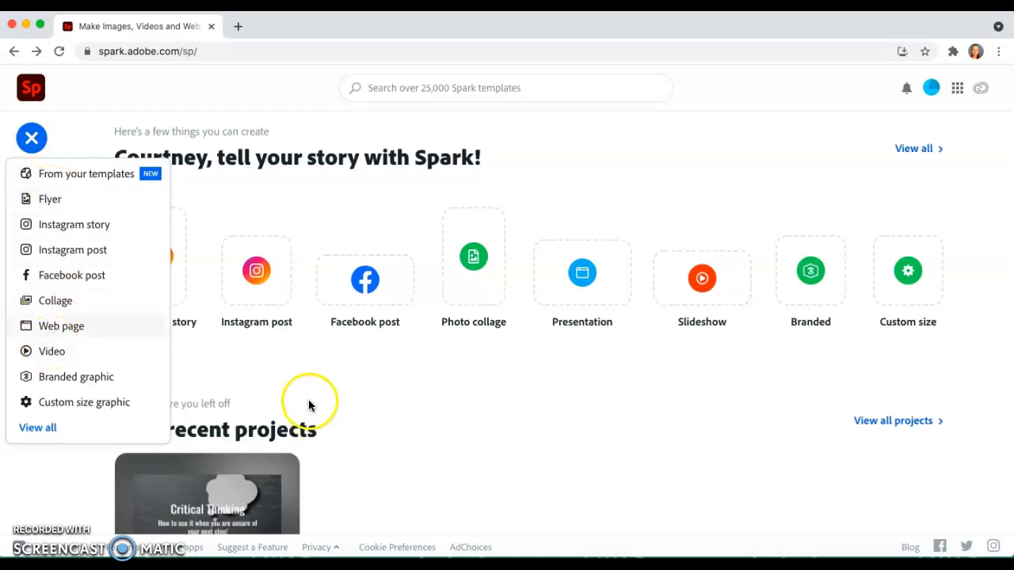
left_click(107, 347)
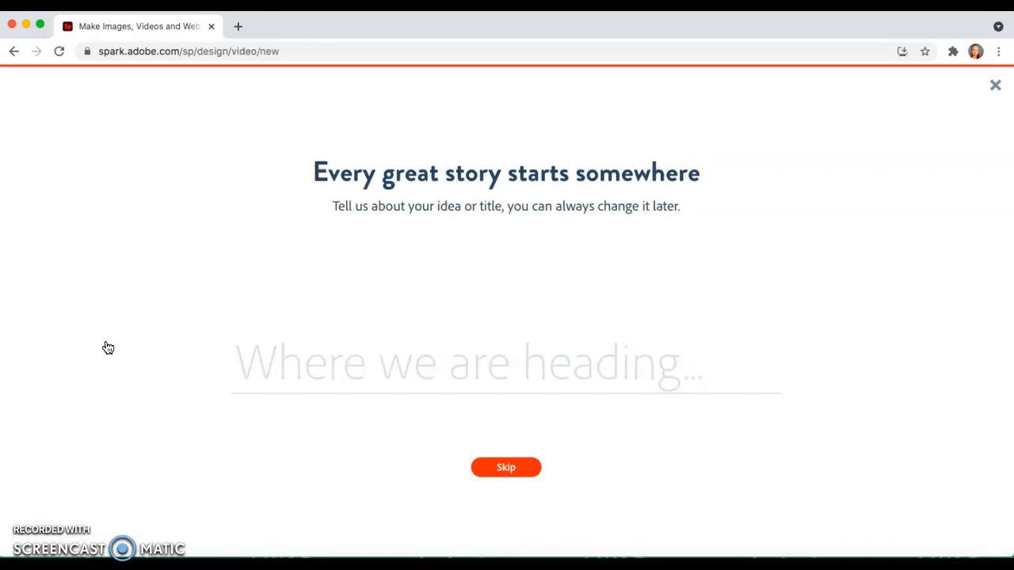
type("Grains")
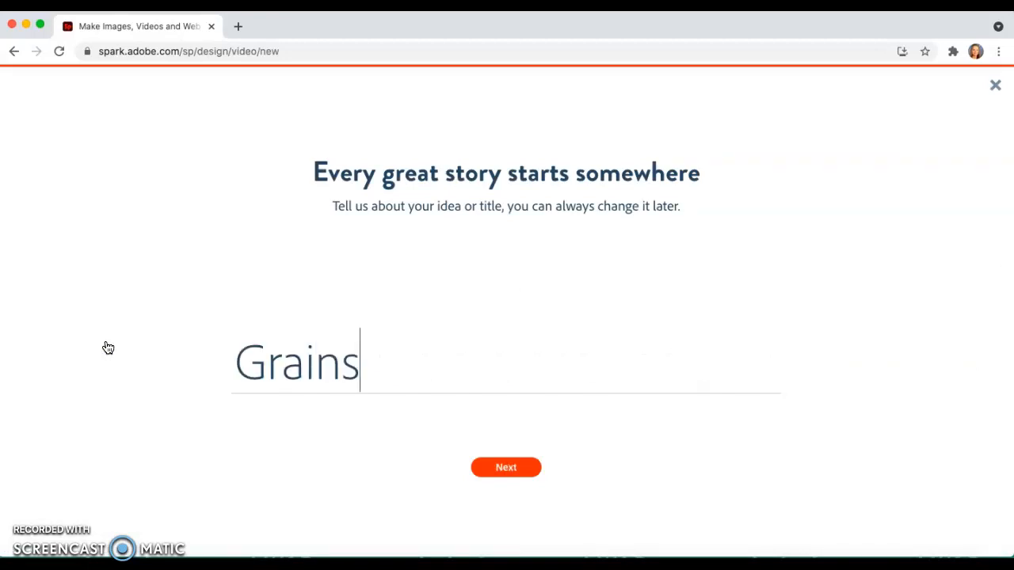
left_click(516, 477)
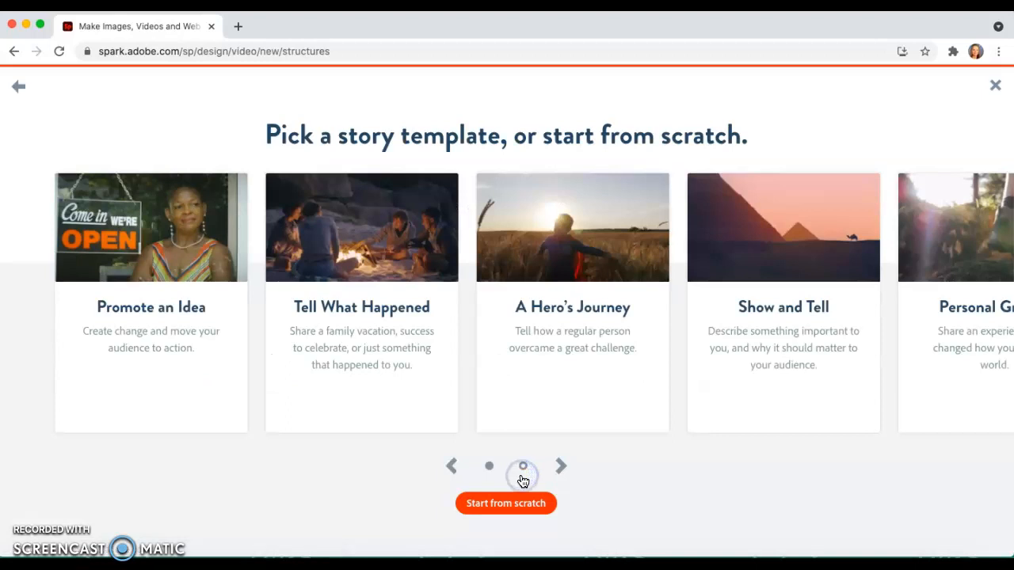
Step: Choose the Teach a Lesson story template for the video and dismiss the welcome tips
left_click(561, 469)
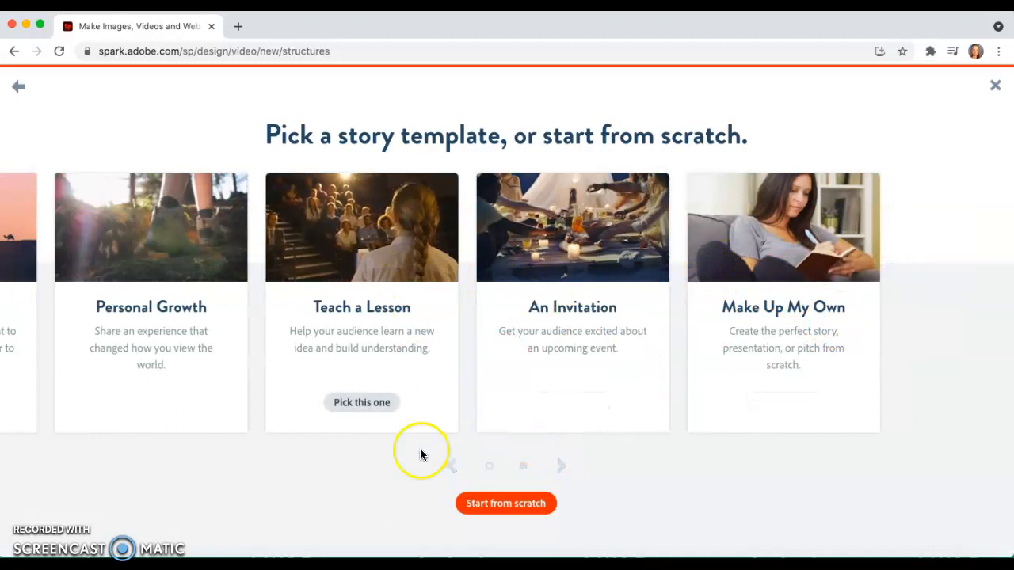
left_click(341, 402)
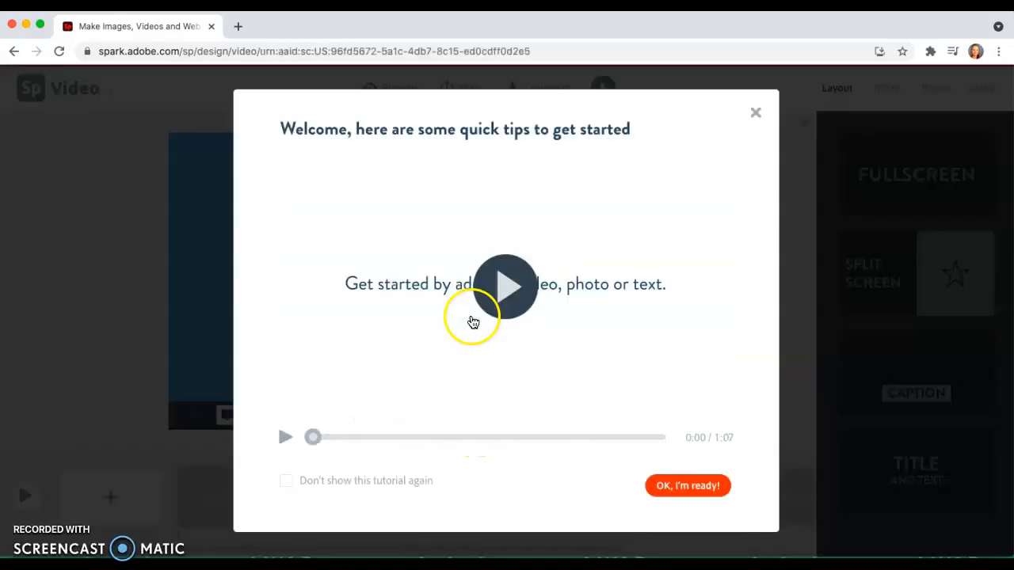
left_click(757, 114)
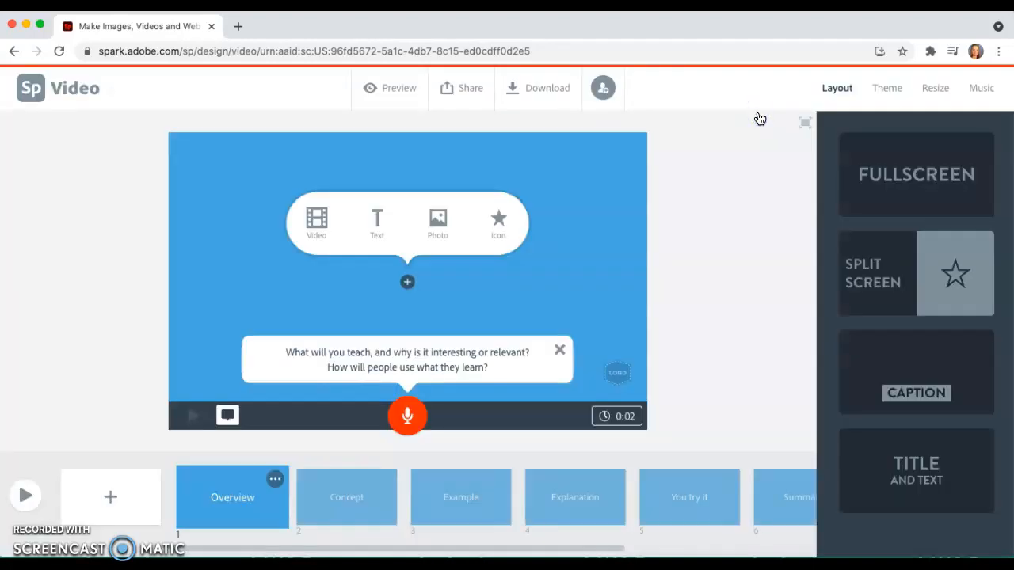
Step: Try the Flair theme on the video with its orange and blue gradient variations
left_click(903, 141)
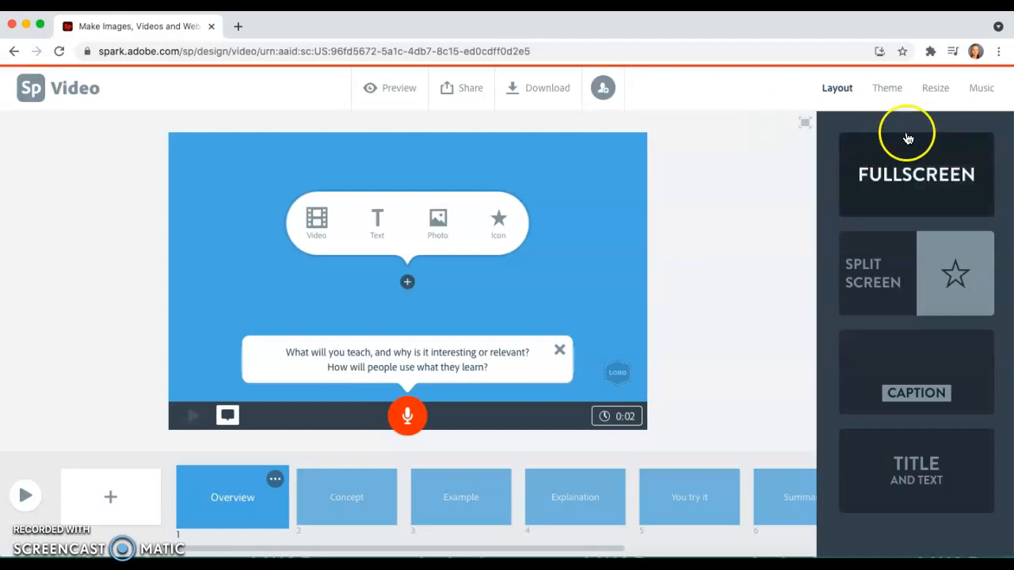
left_click(897, 94)
scroll(946, 313, "down", 3)
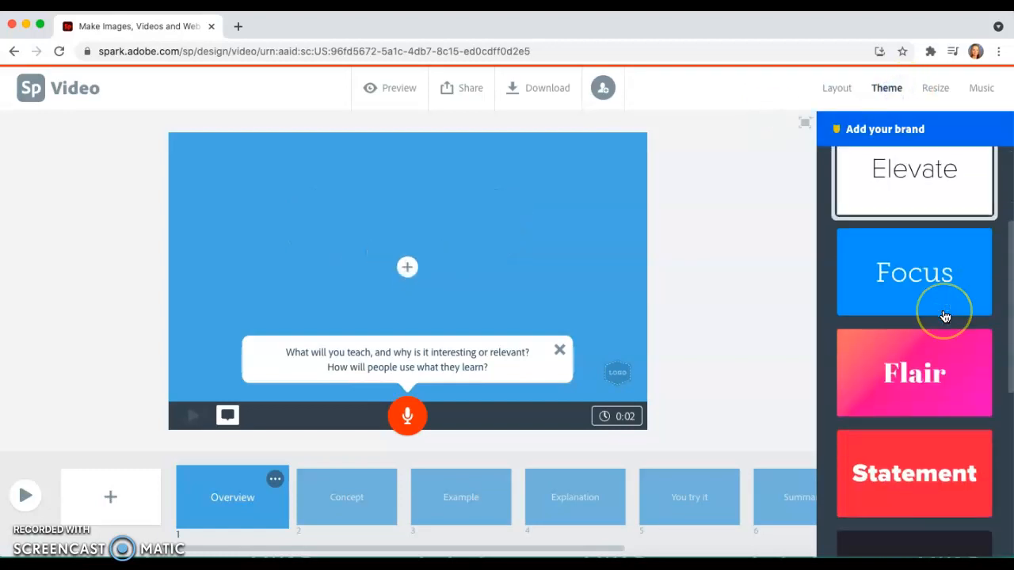
scroll(946, 315, "down", 2)
left_click(944, 291)
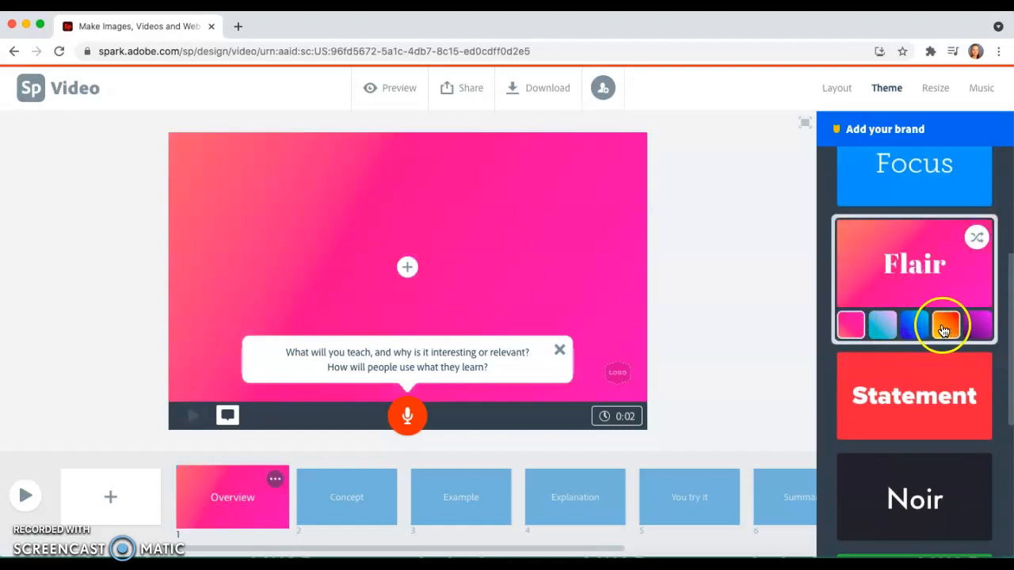
left_click(942, 332)
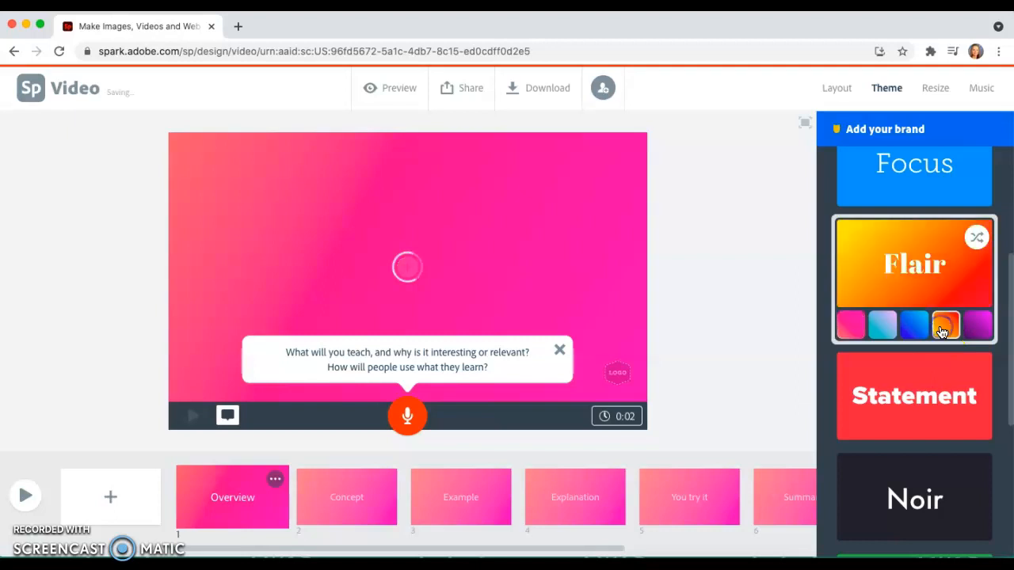
left_click(916, 326)
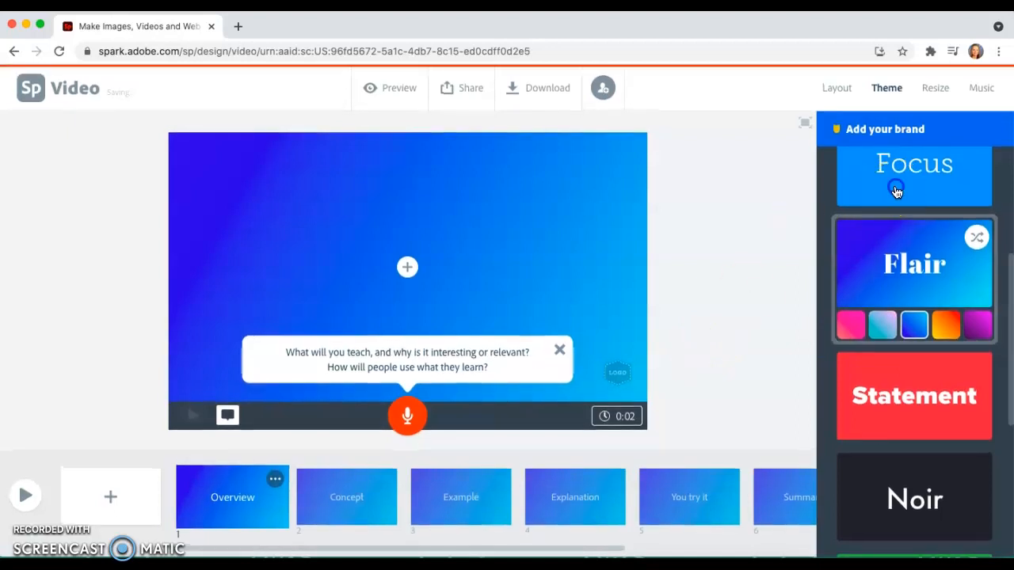
Step: Apply the Focus theme to the video in its mustard-gold color variation
left_click(897, 192)
left_click(882, 227)
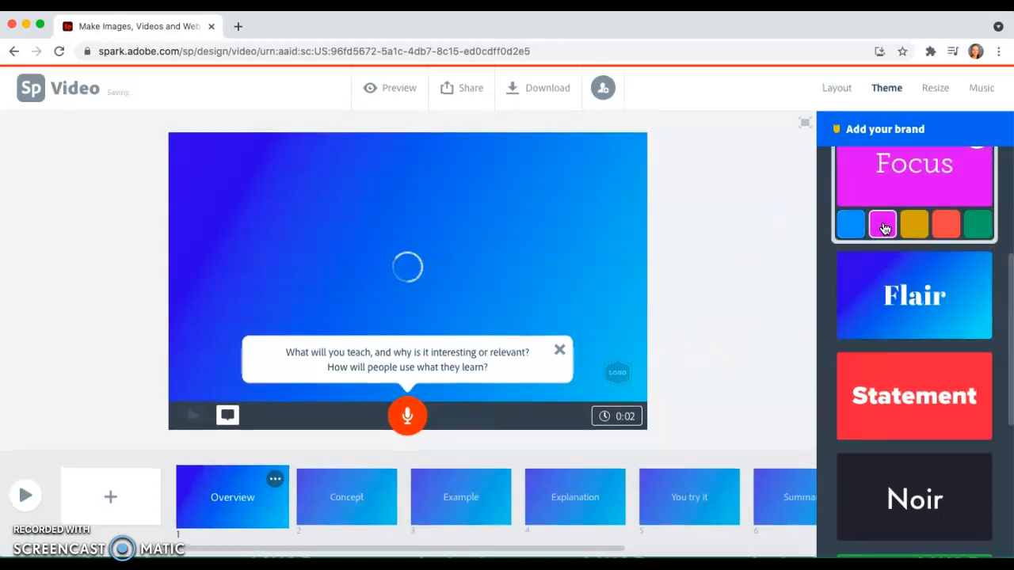
left_click(917, 226)
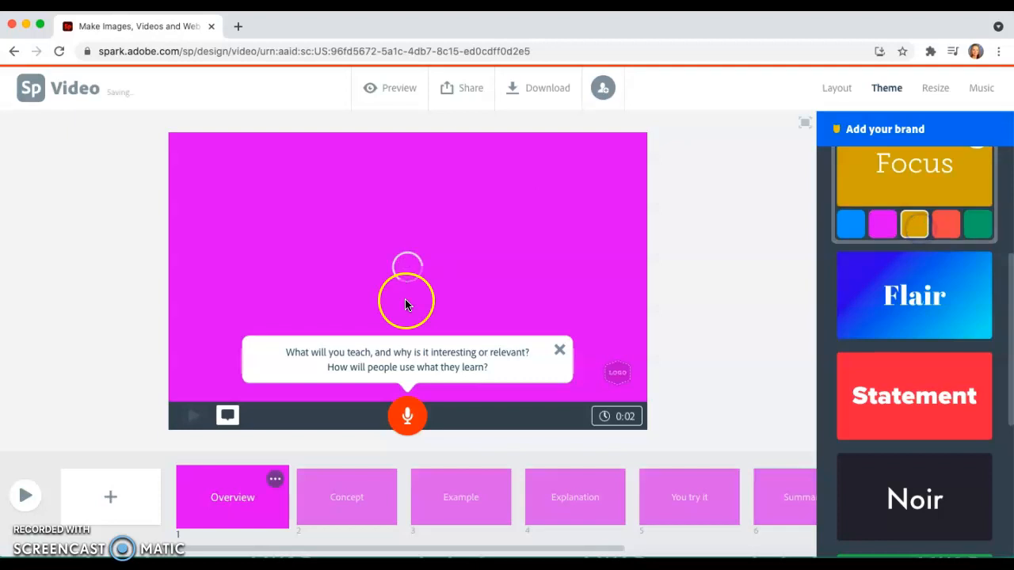
Step: Add the title text "Grains" to the Overview slide
left_click(411, 275)
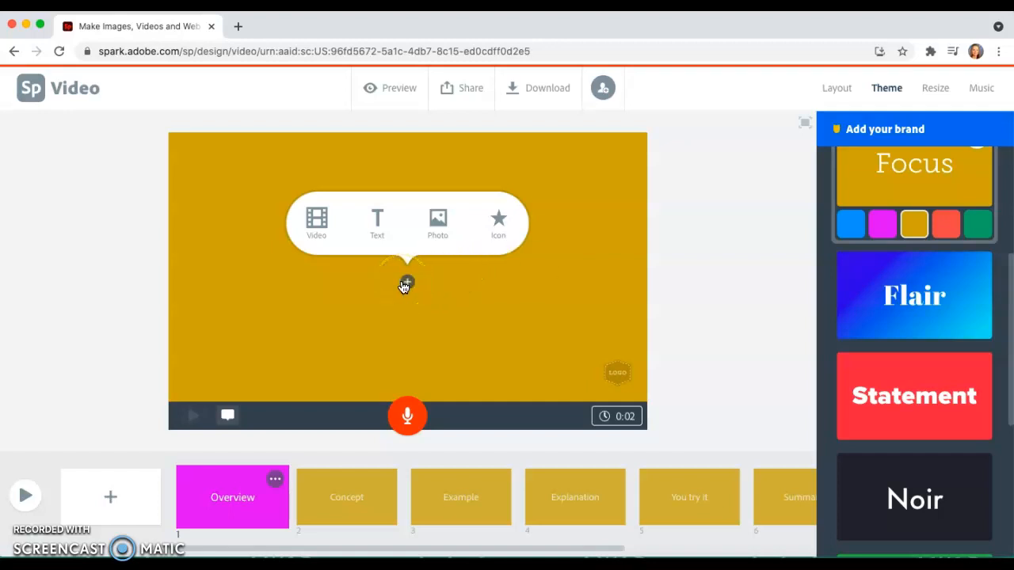
left_click(376, 232)
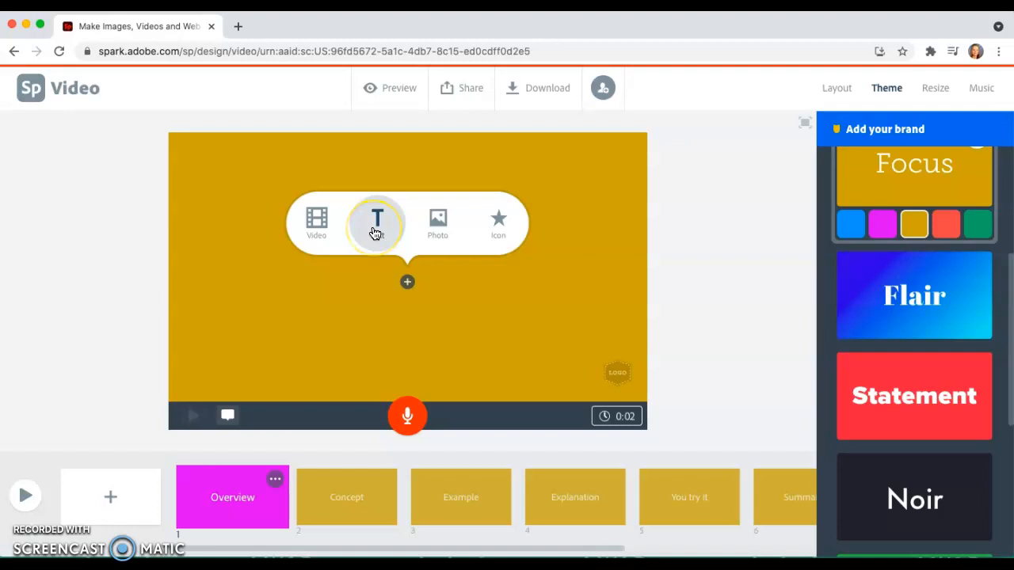
left_click(446, 241)
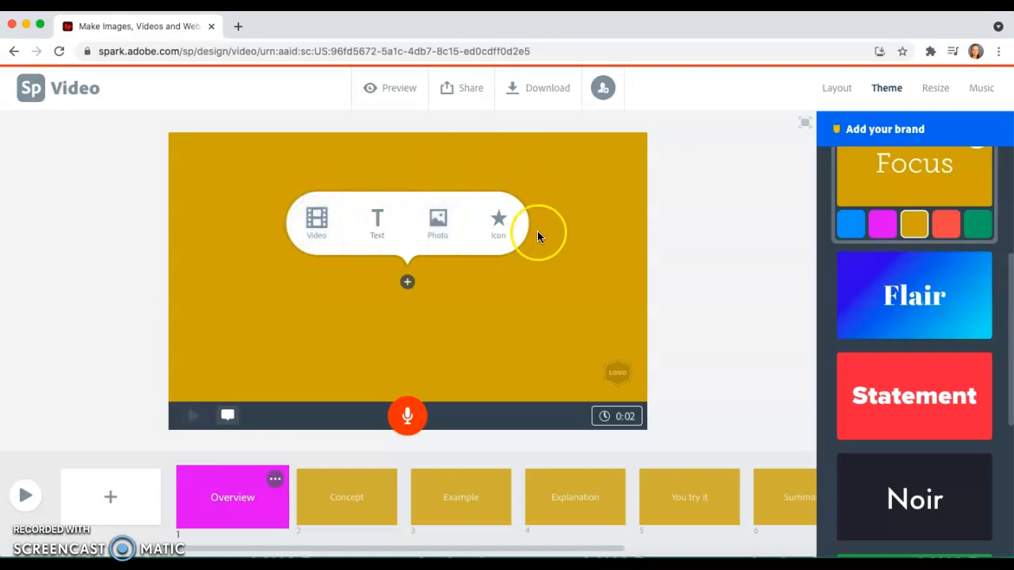
left_click(377, 220)
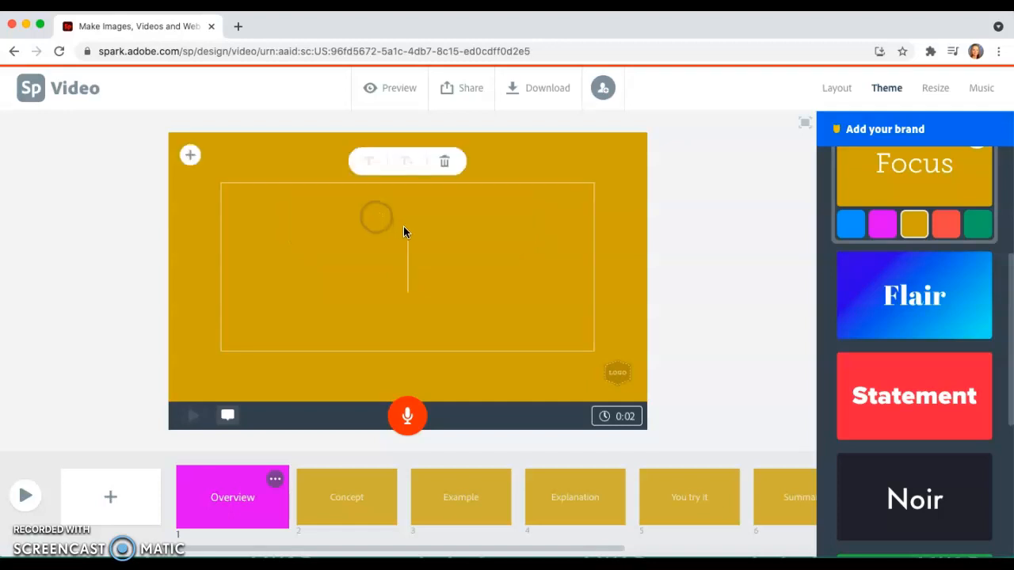
type("Grains")
left_click(722, 238)
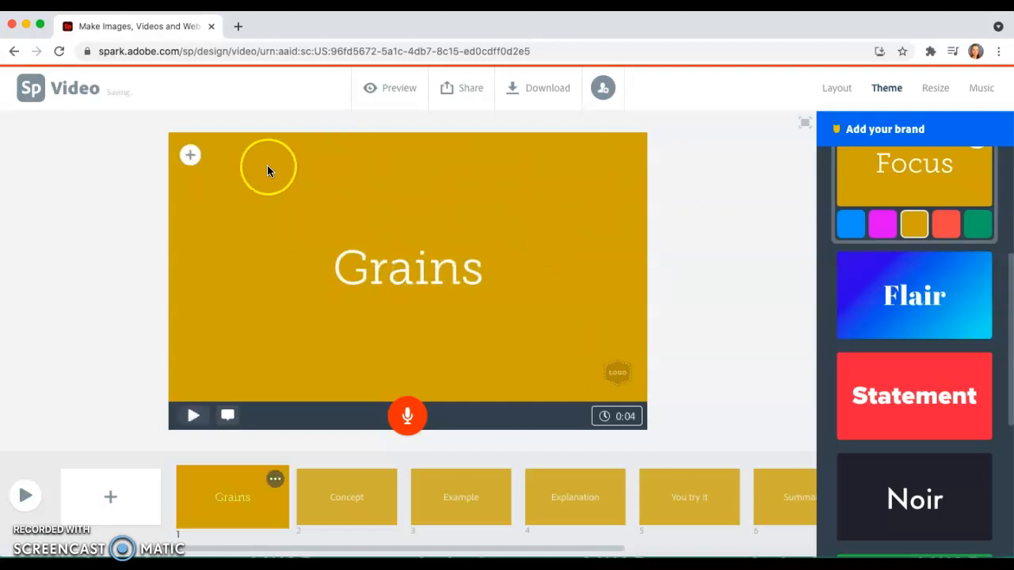
Step: Search the free photos for "Grains" and add the picture of wheat ears against a blue sky behind the title
left_click(190, 156)
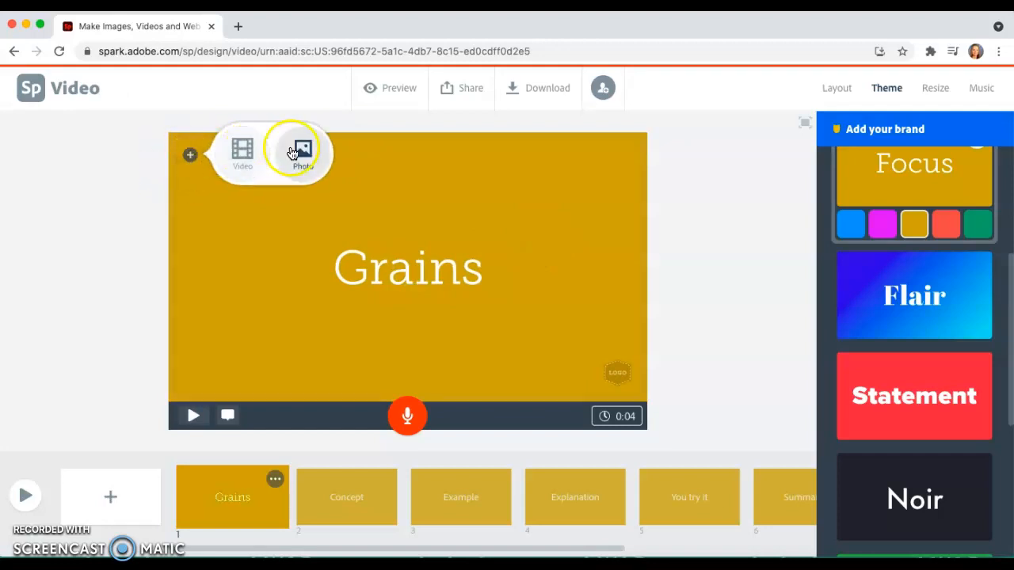
left_click(299, 150)
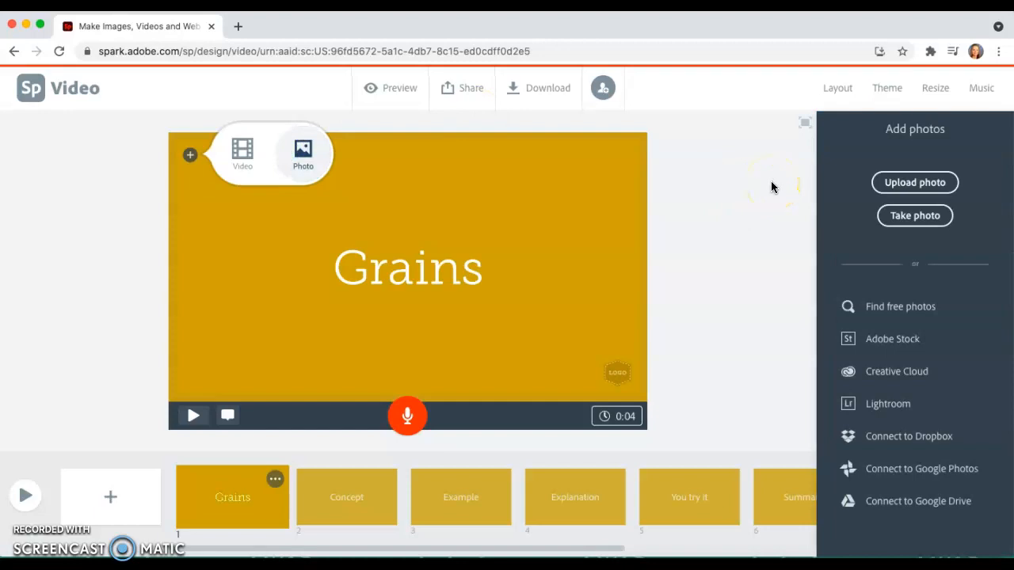
left_click(832, 156)
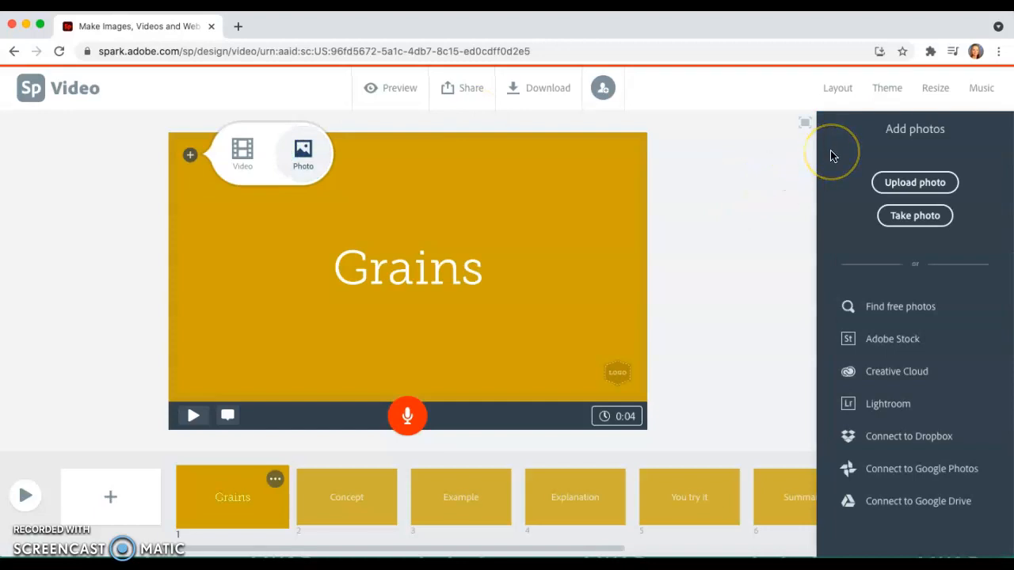
left_click(931, 310)
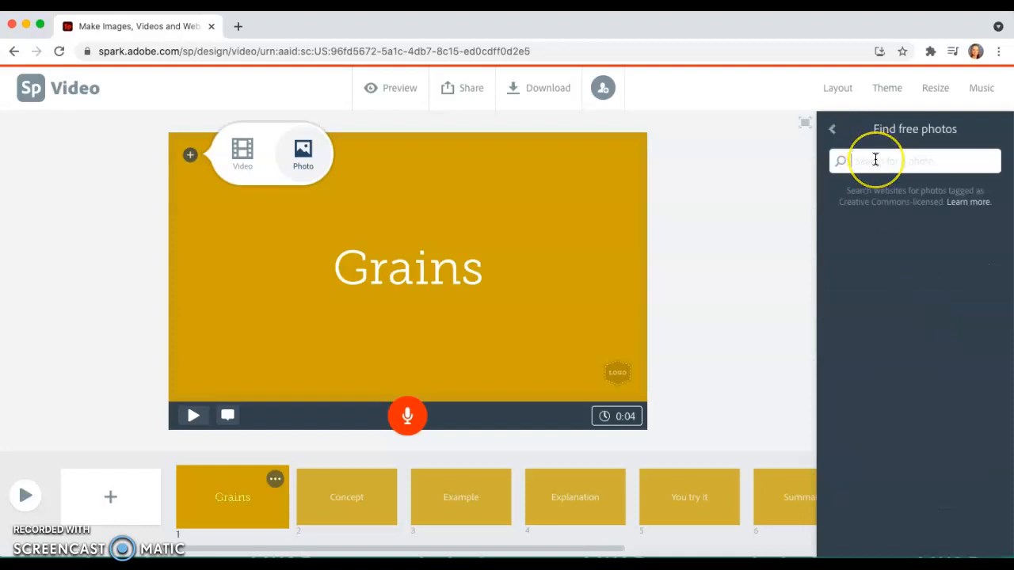
type("Grains")
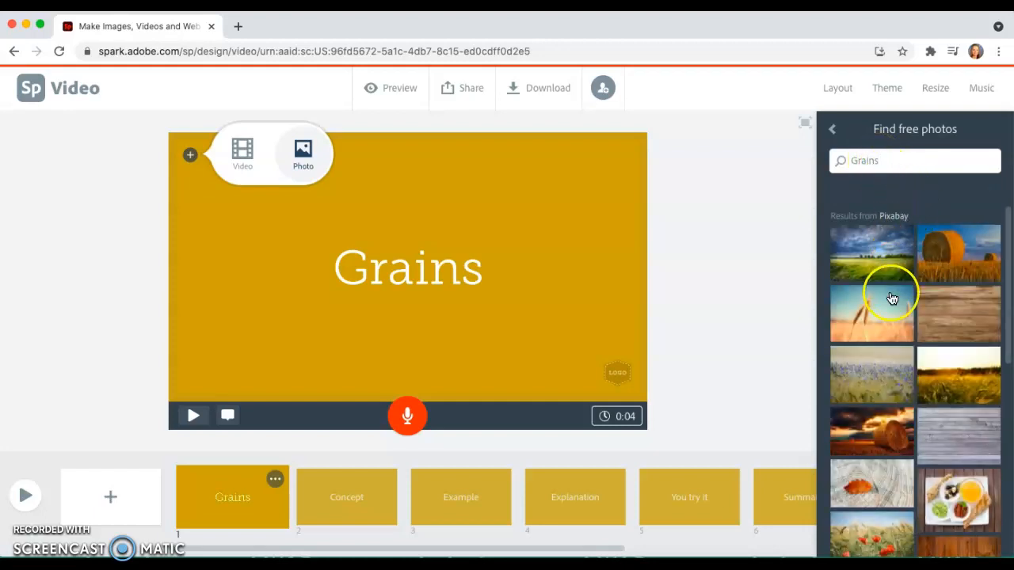
left_click(892, 298)
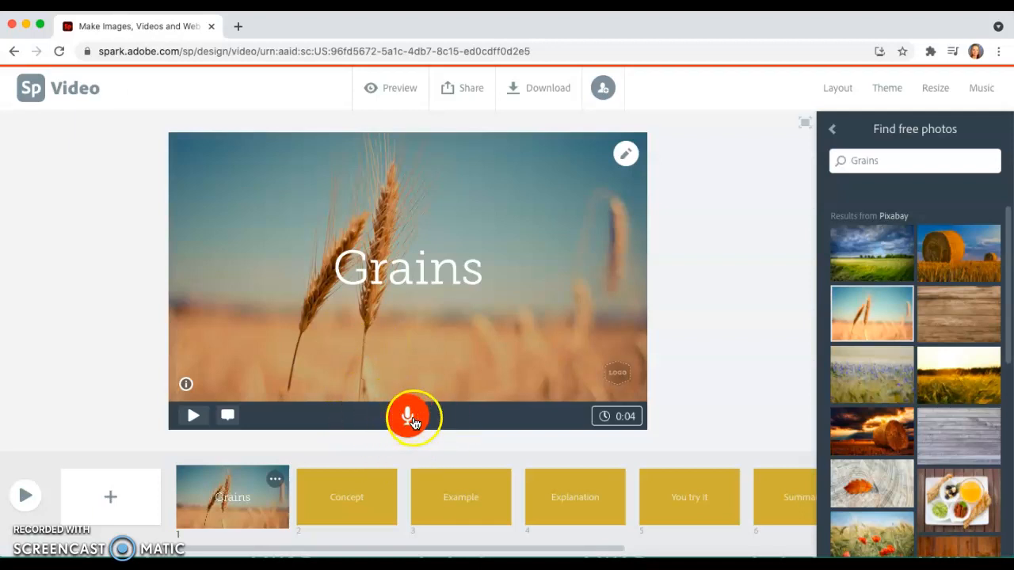
scroll(358, 499, "right", 1)
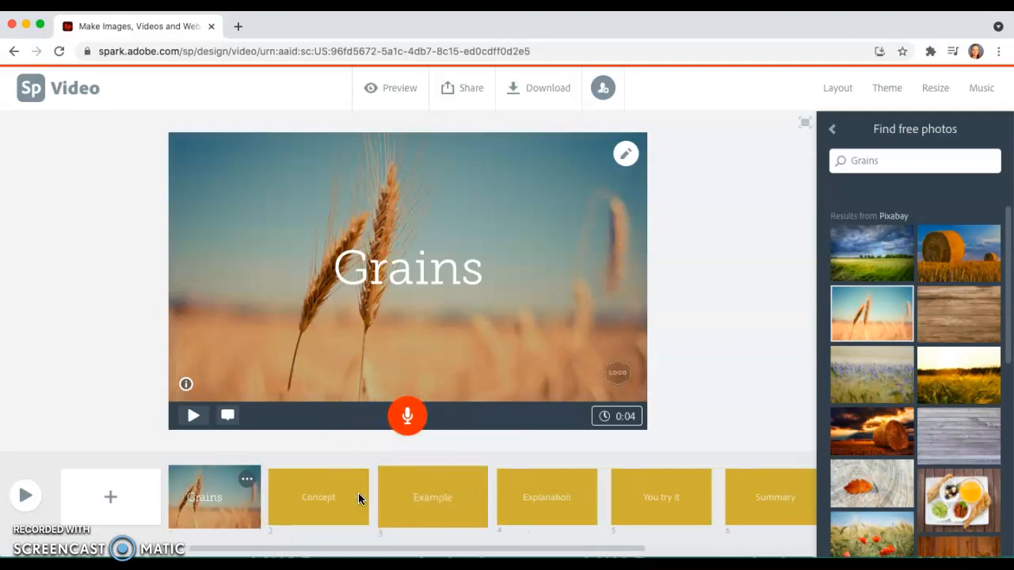
scroll(358, 498, "right", 1)
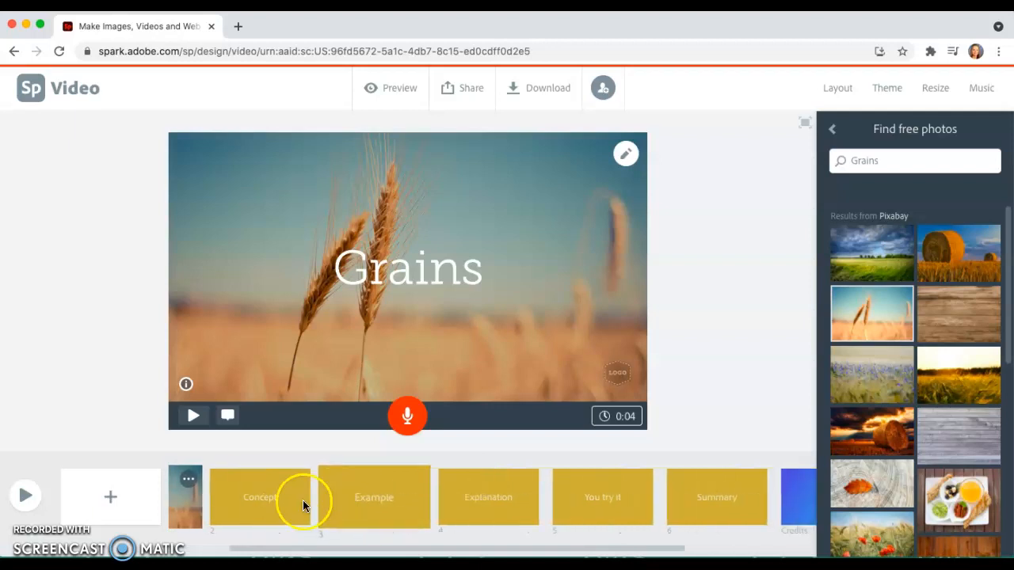
scroll(273, 503, "right", 1)
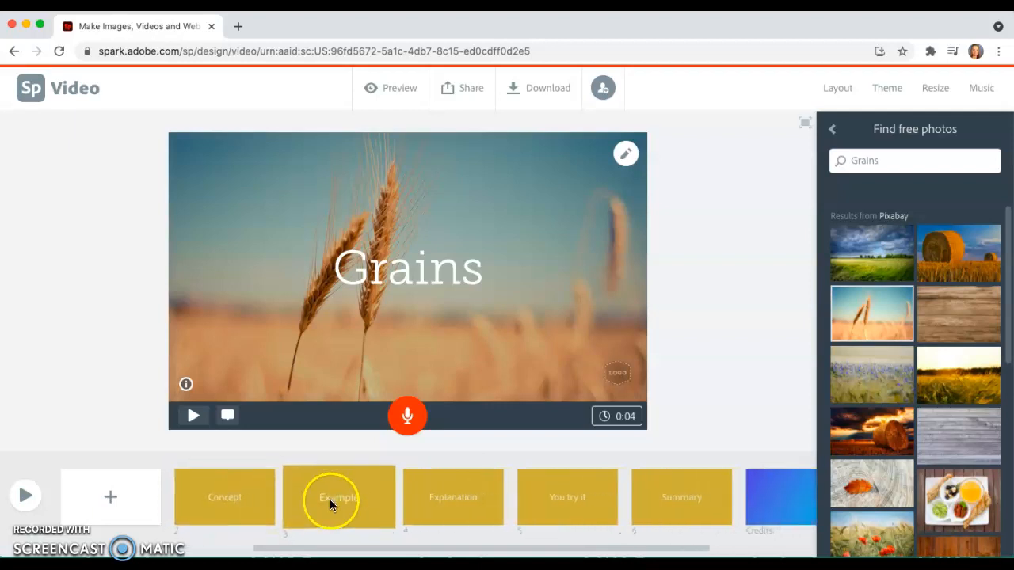
Step: Leave the Grains video editor, go back to the Spark home page and look over the recent projects
scroll(437, 489, "right", 2)
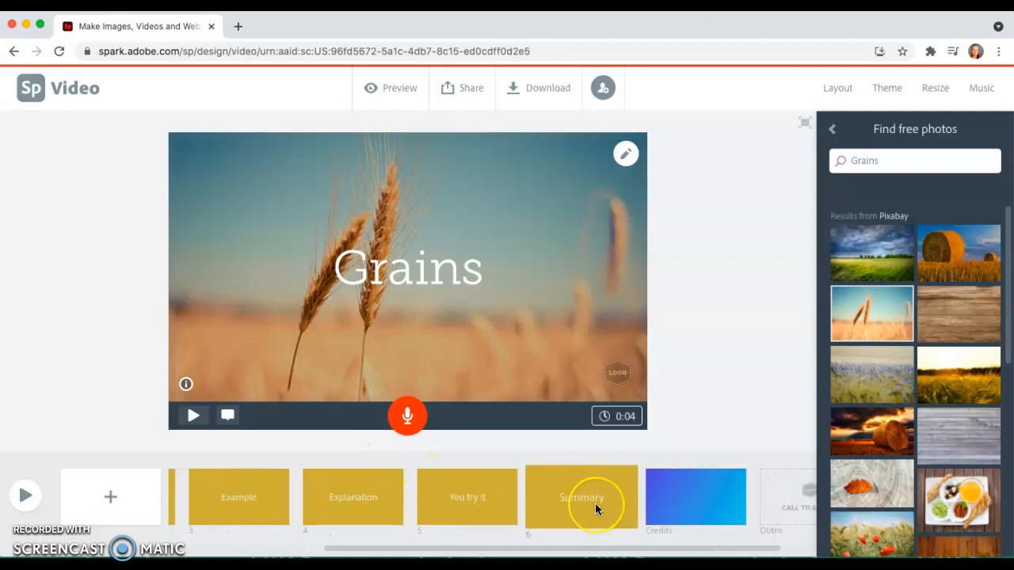
scroll(595, 503, "left", 5)
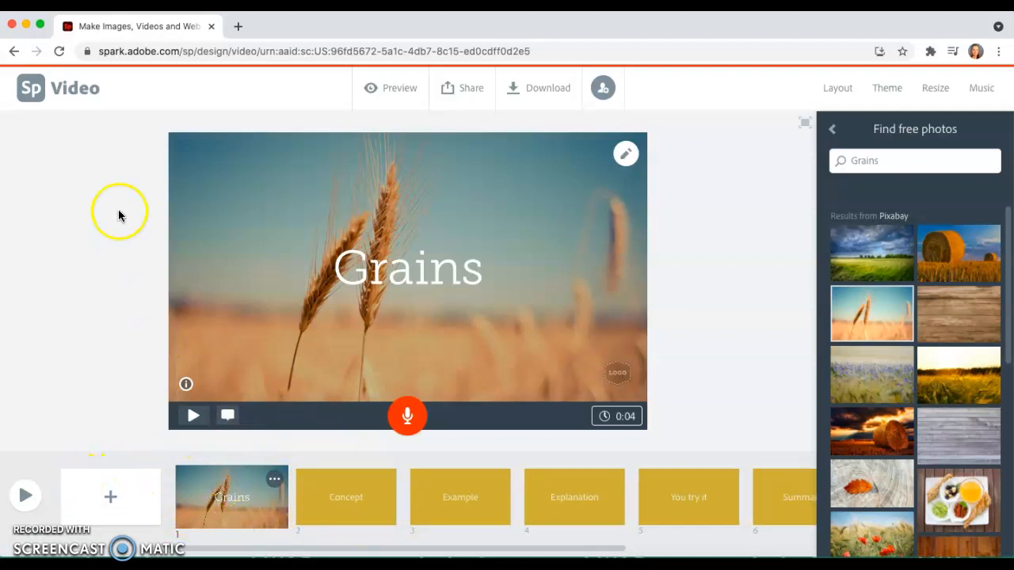
left_click(13, 51)
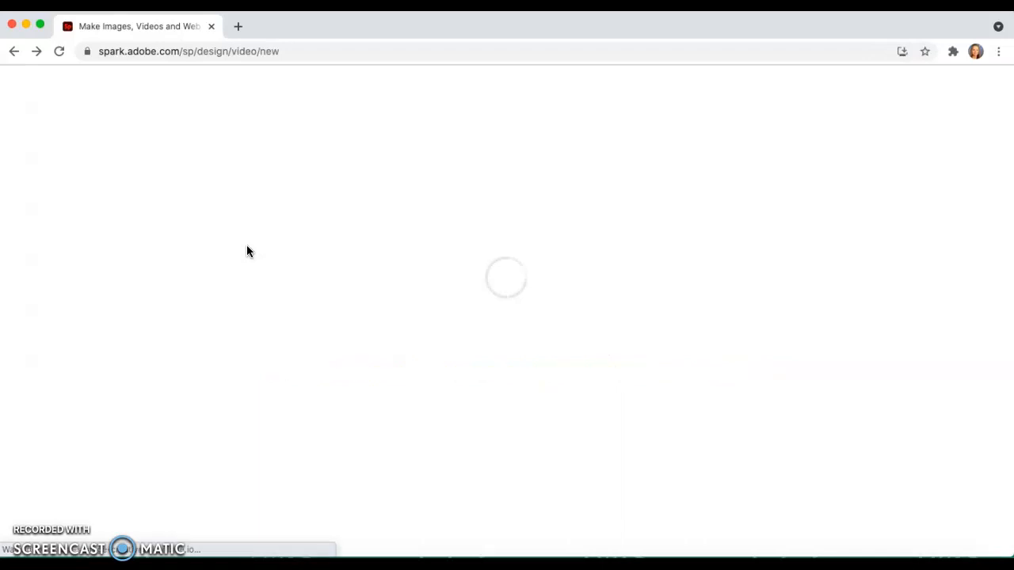
left_click(14, 51)
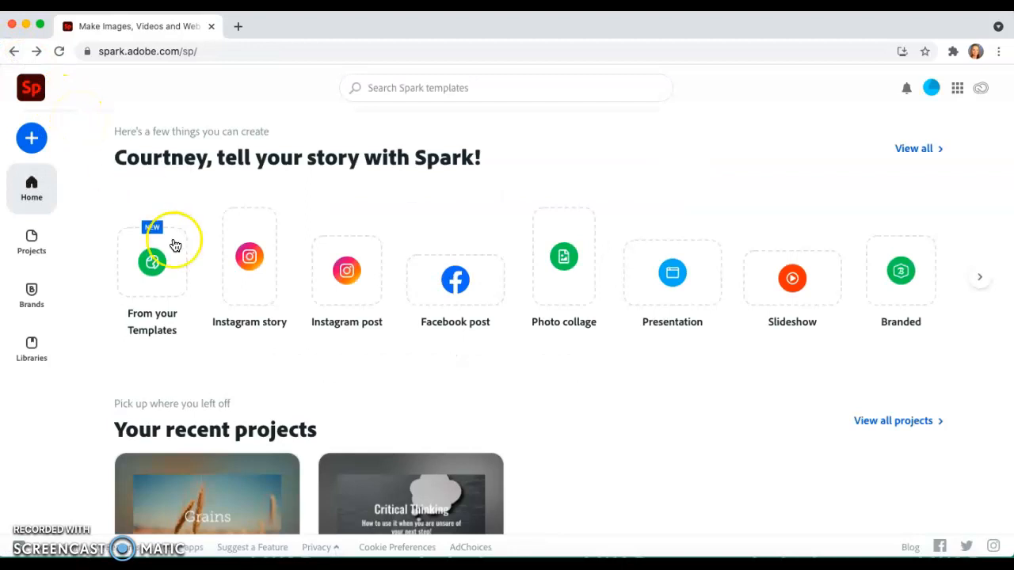
scroll(174, 243, "down", 2)
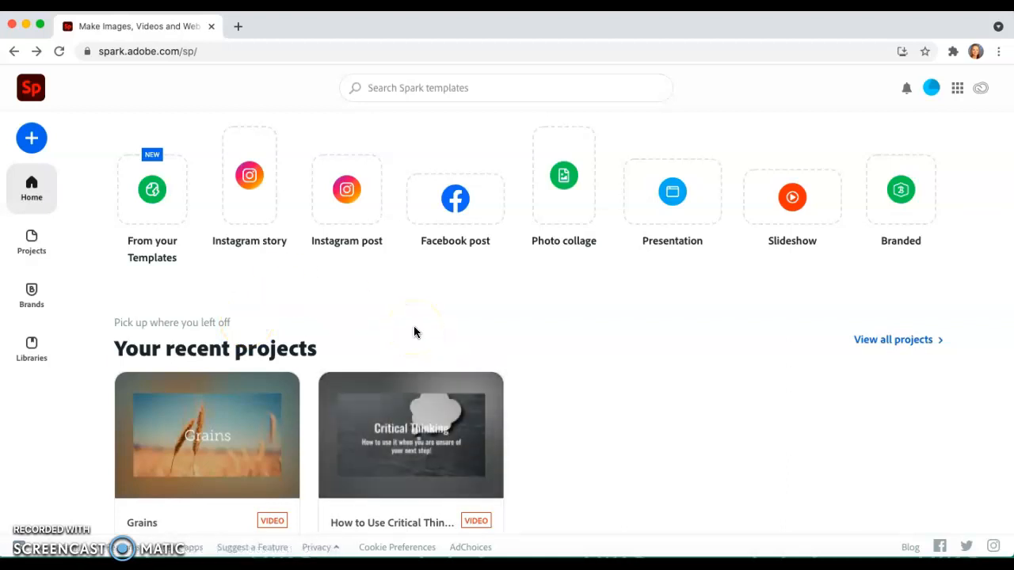
scroll(414, 329, "up", 2)
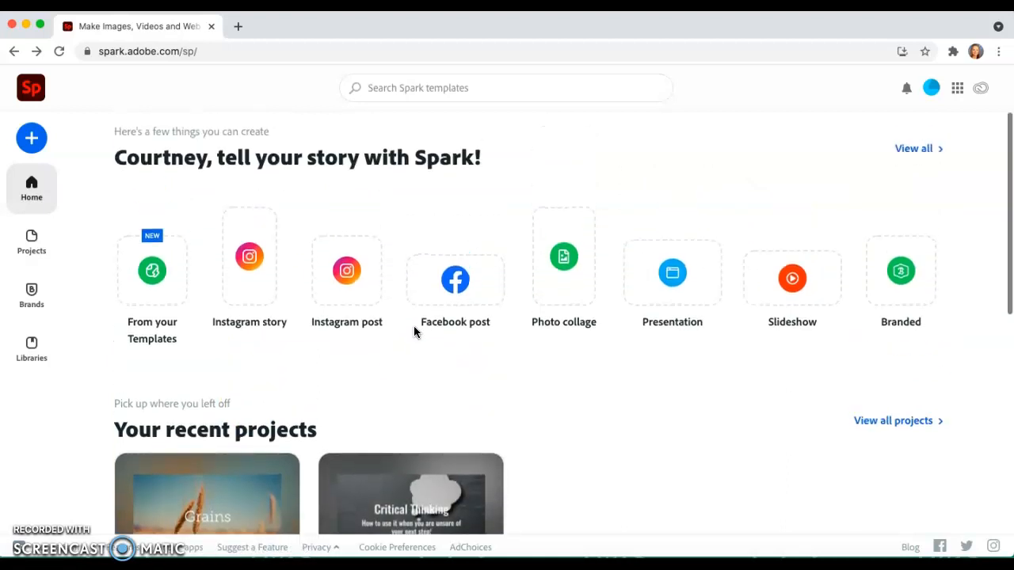